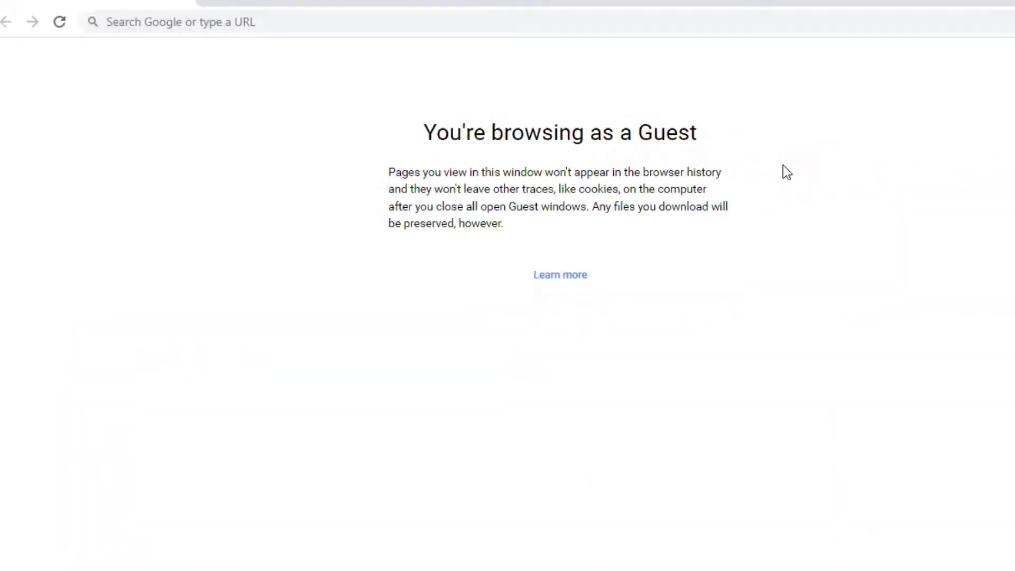
# Step: Go to Google from the Chrome address bar and start a search for the DWSIM simulation download
pyautogui.click(738, 21)
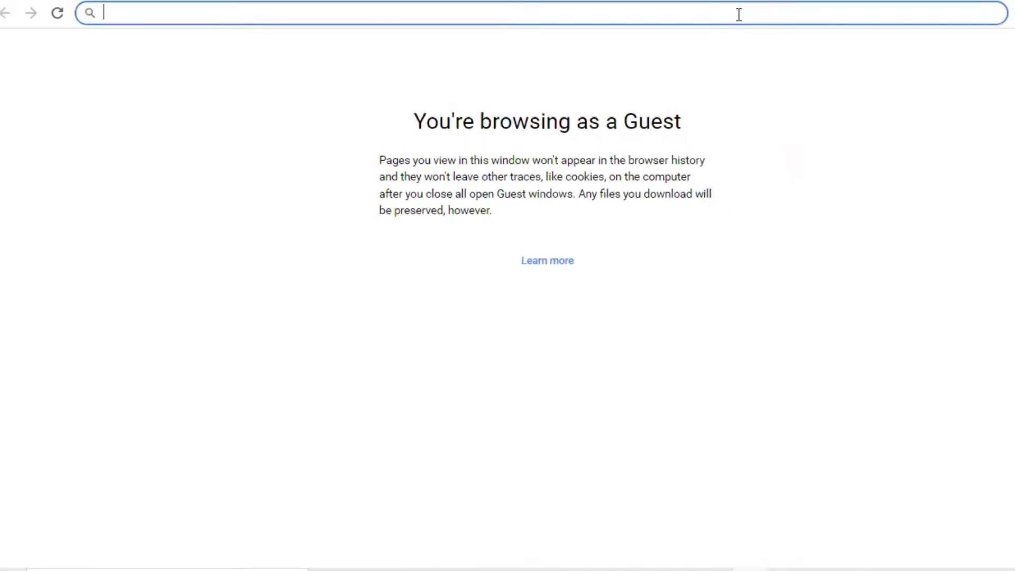
pyautogui.write('google')
pyautogui.press('Return')
pyautogui.click(252, 68)
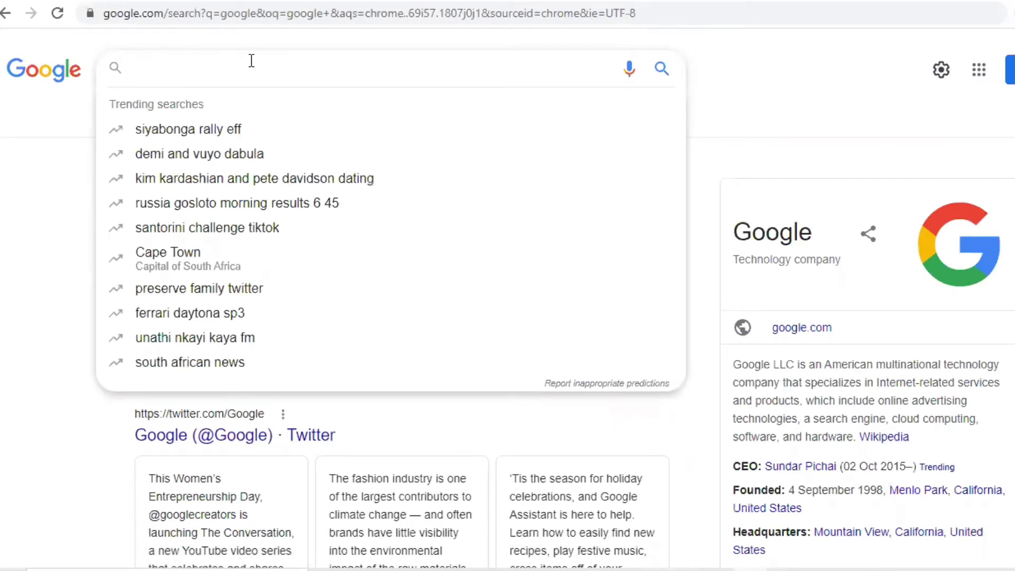
pyautogui.write('DWSIM Simulation downl')
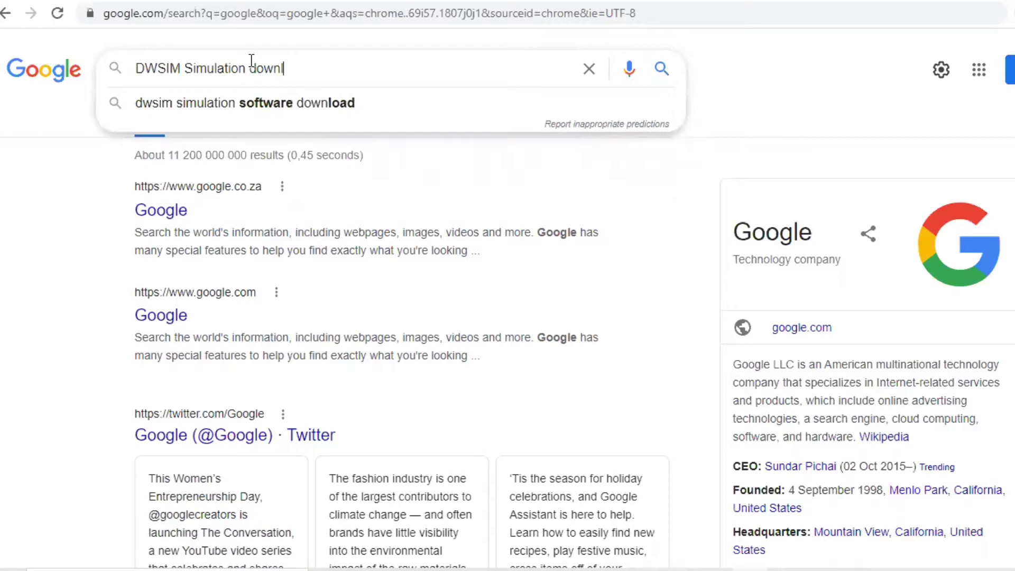
pyautogui.write('oad')
pyautogui.press('Return')
pyautogui.scroll(-1, 508, 317)
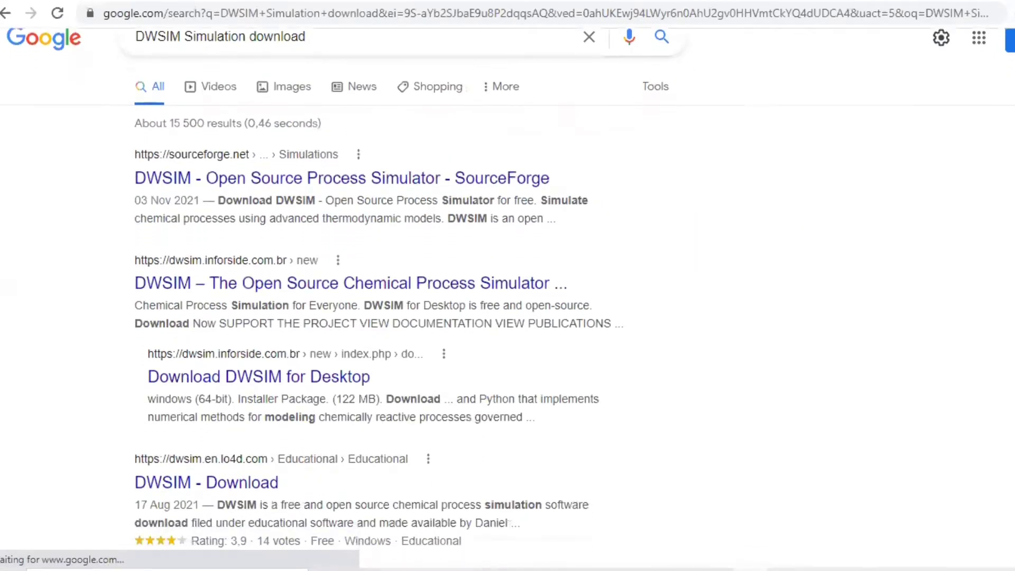
pyautogui.scroll(-1, 507, 317)
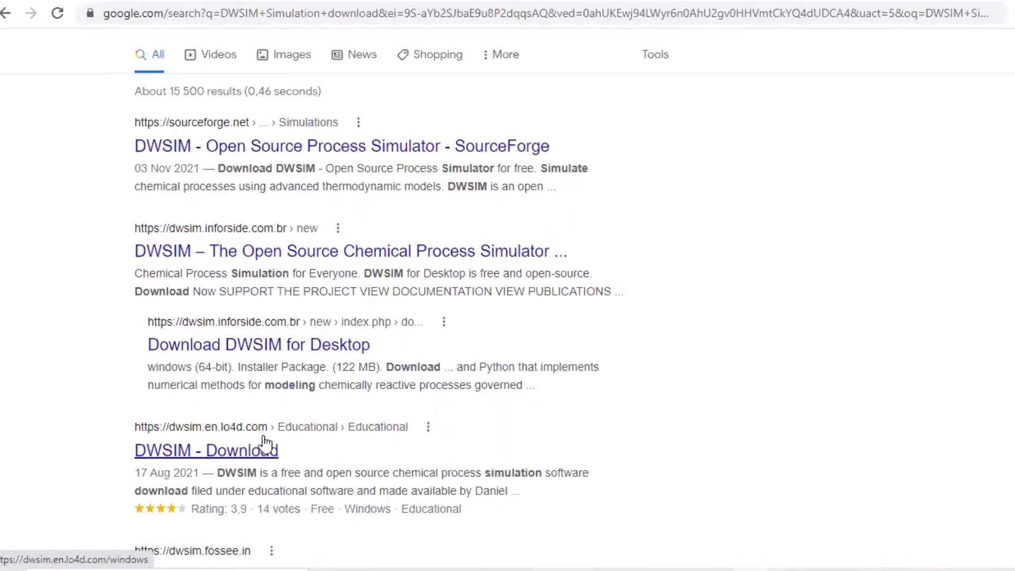
# Step: Open the lo4d 'DWSIM - Download' result and go to its download options
pyautogui.click(337, 429)
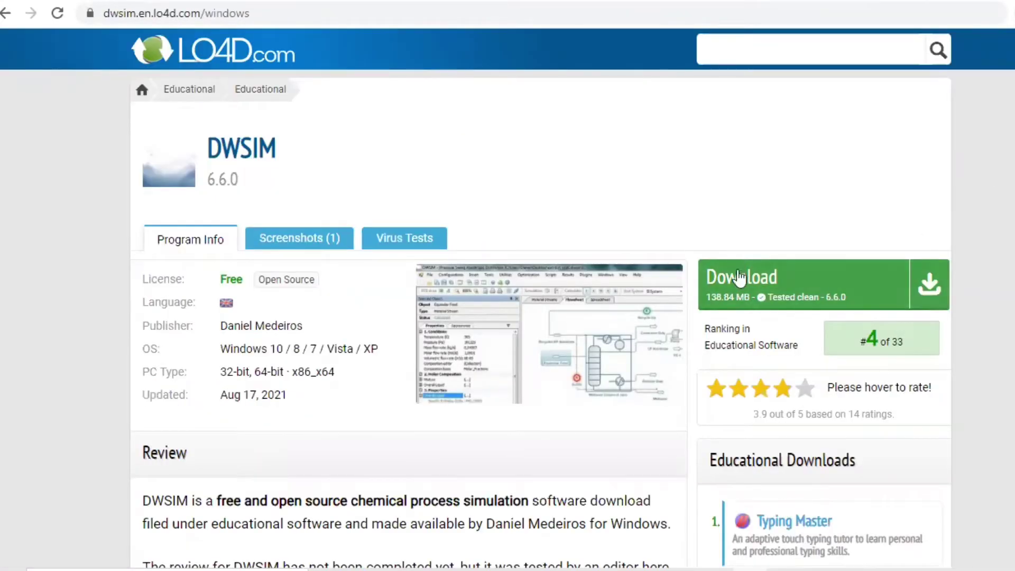
pyautogui.click(888, 287)
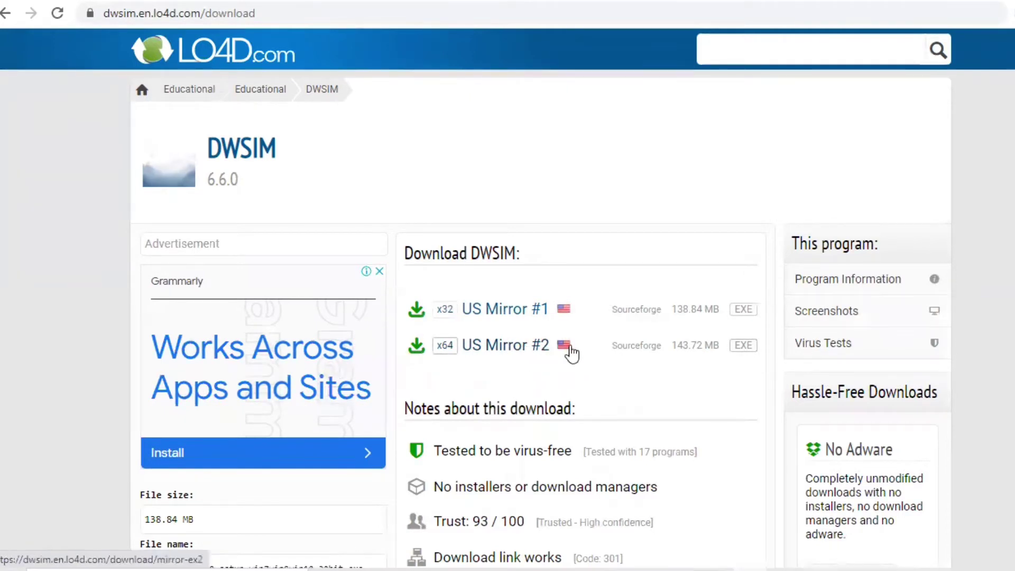
# Step: Download the 64-bit DWSIM installer from US Mirror #2, then go back a page
pyautogui.click(492, 347)
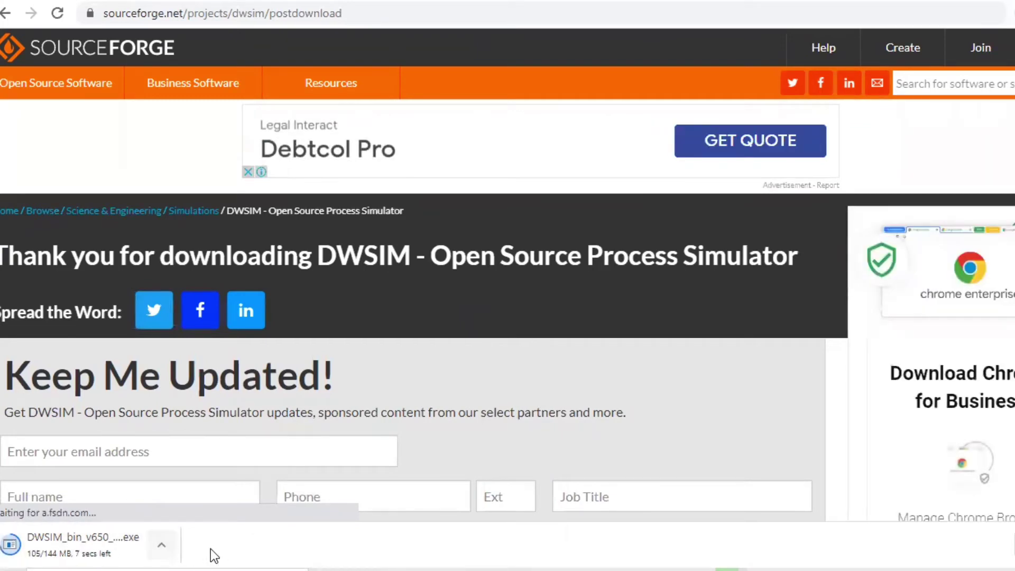
pyautogui.hotkey('alt', 'Left')
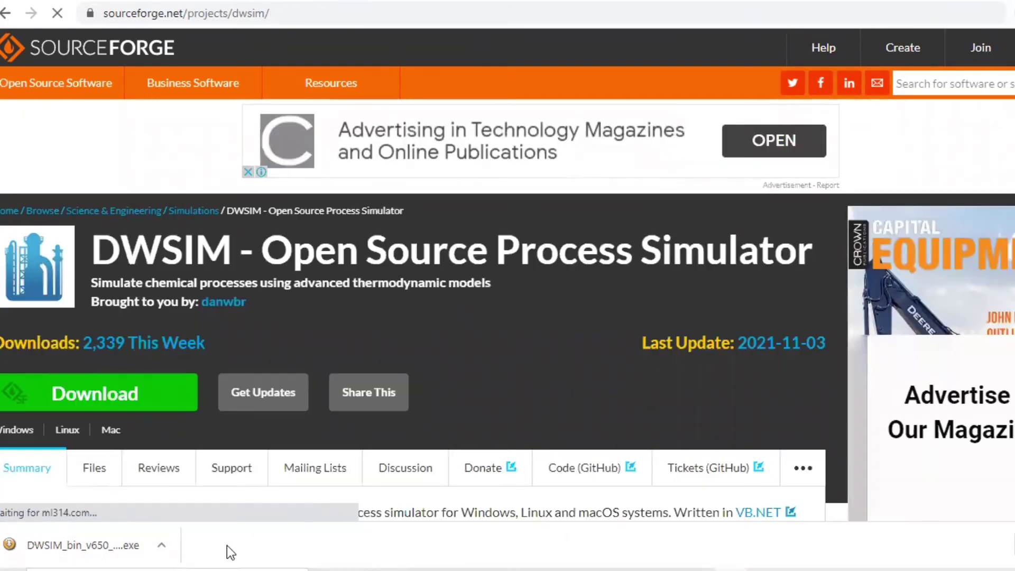
# Step: Launch the DWSIM 6.5.0 installer, accept the license and pass the version information page
pyautogui.click(87, 547)
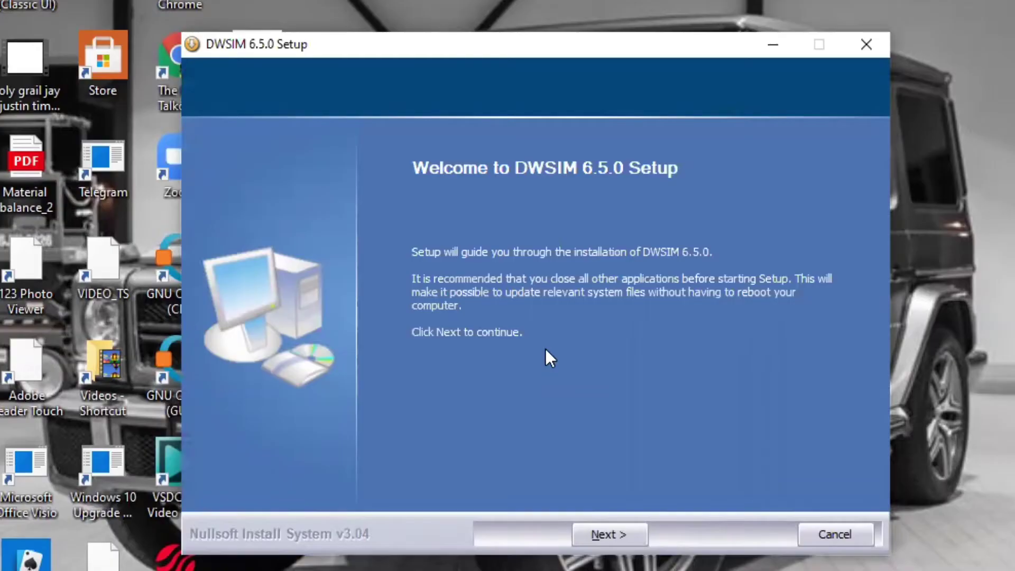
pyautogui.click(605, 529)
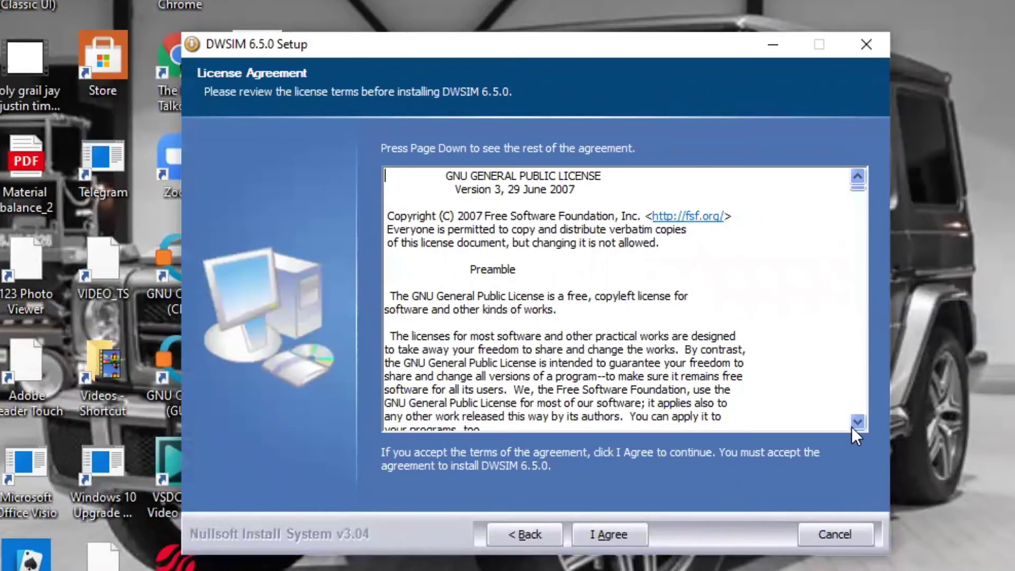
pyautogui.moveTo(852, 425); pyautogui.dragTo(853, 426)
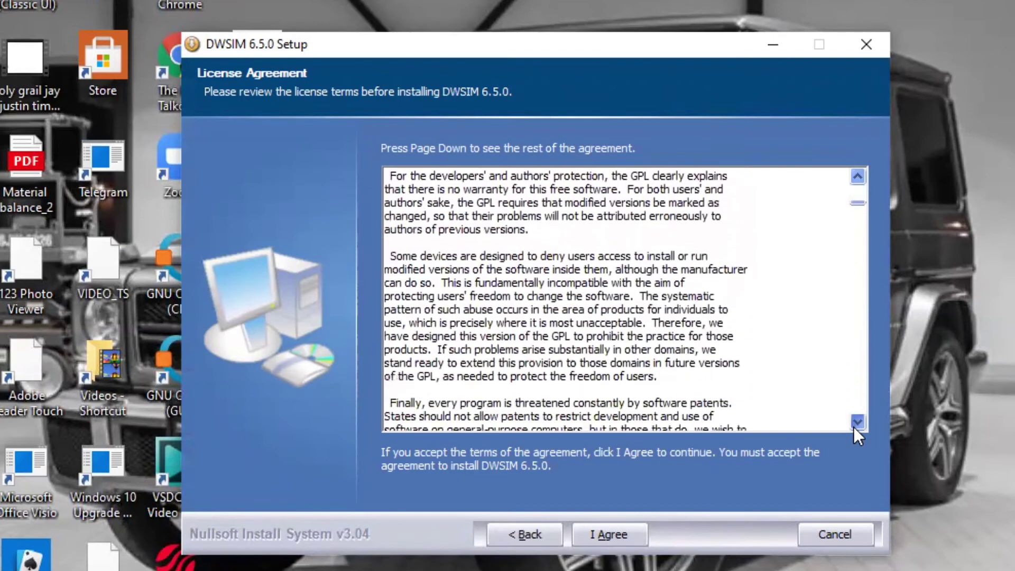
pyautogui.click(857, 178)
pyautogui.click(608, 534)
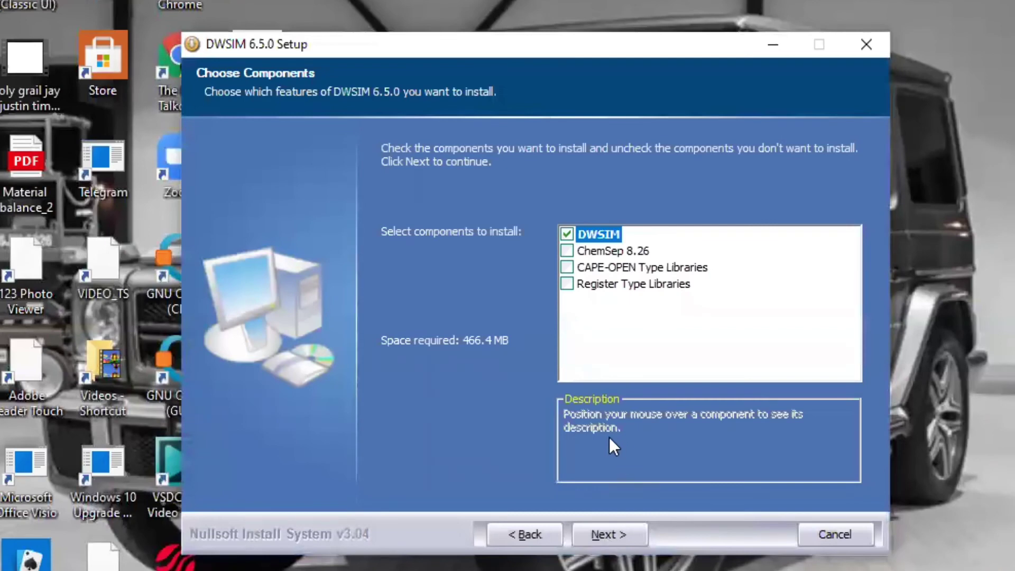
# Step: Install DWSIM 6.5.0 with the chosen components and default Start Menu folder, then finish setup
pyautogui.click(605, 535)
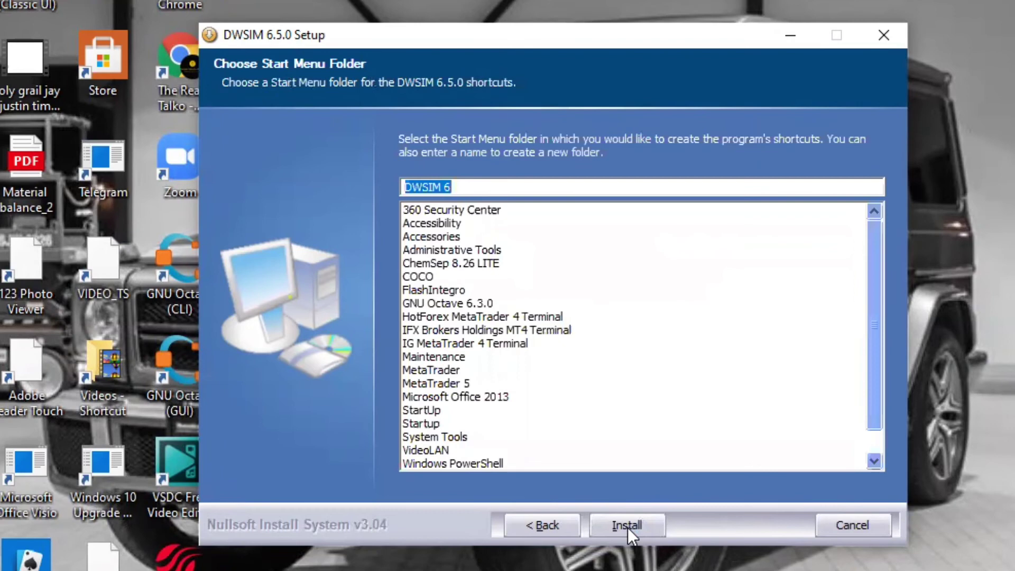
pyautogui.click(628, 527)
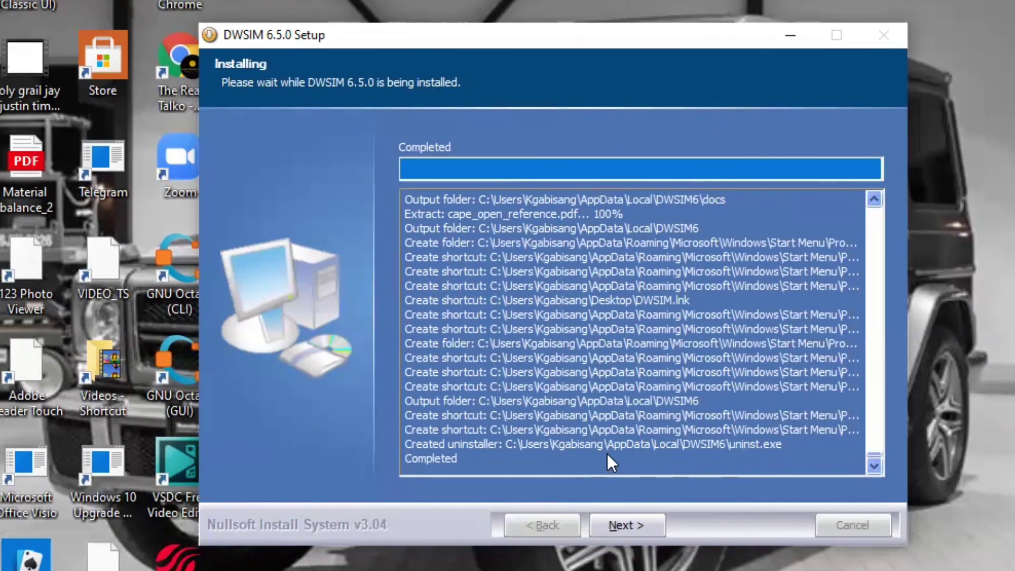
pyautogui.click(621, 528)
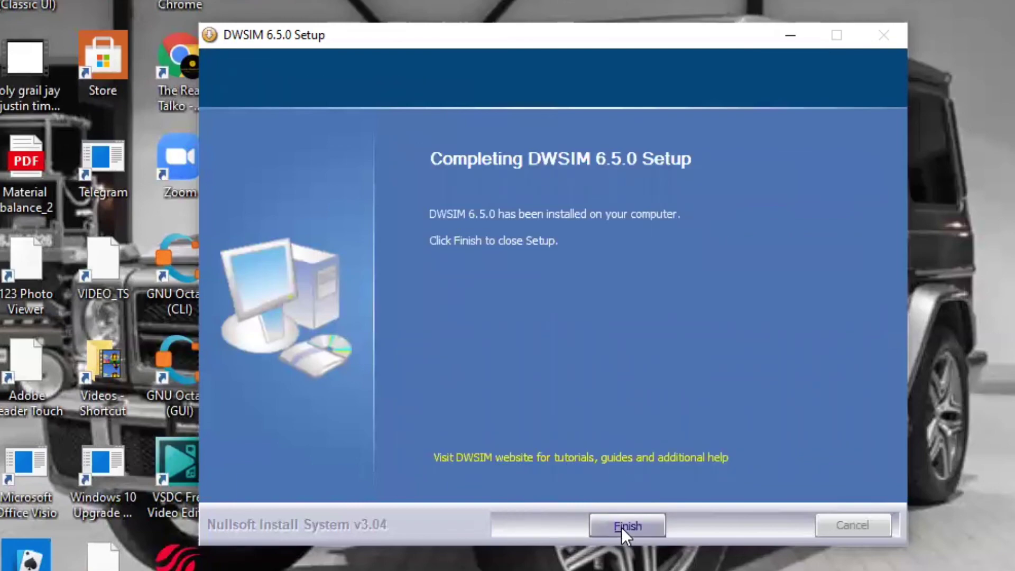
pyautogui.click(621, 528)
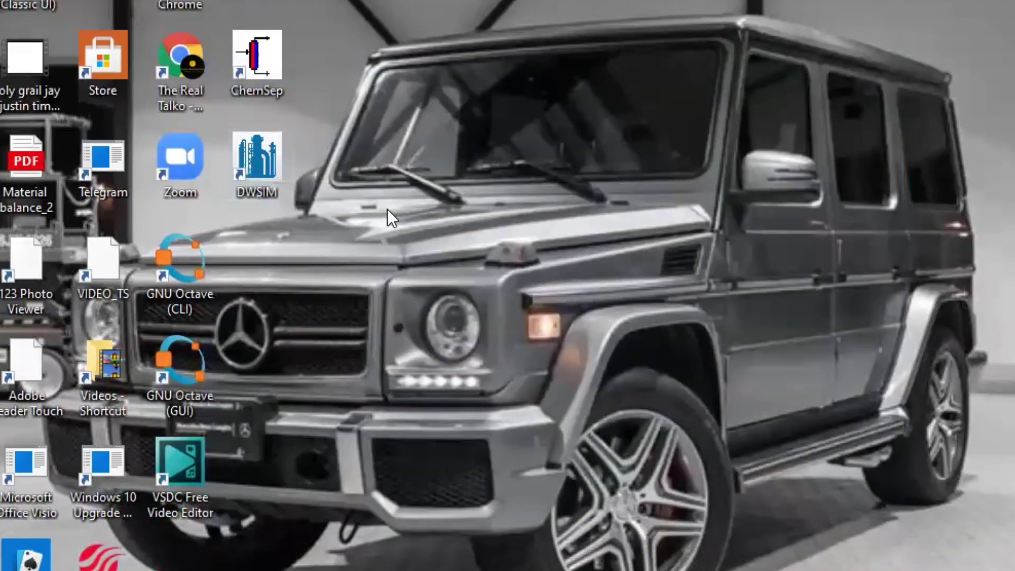